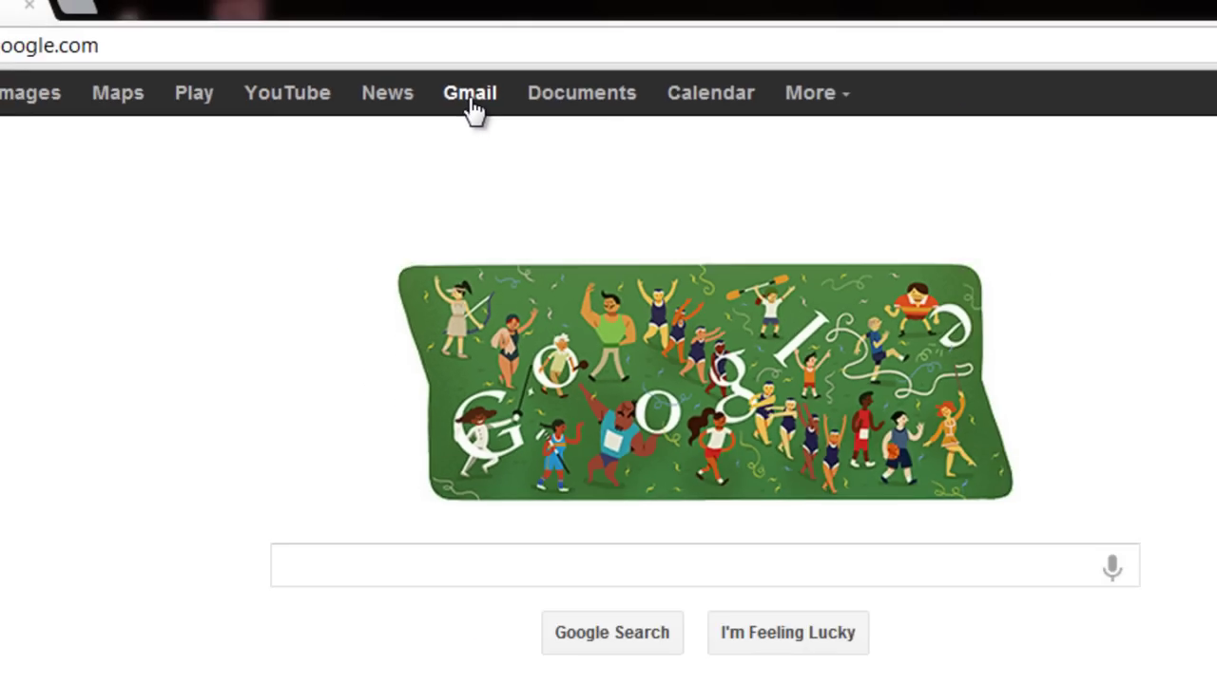
Visit Gmail, return to the Google home page, and go to the Google sign-in page.
click(540, 163)
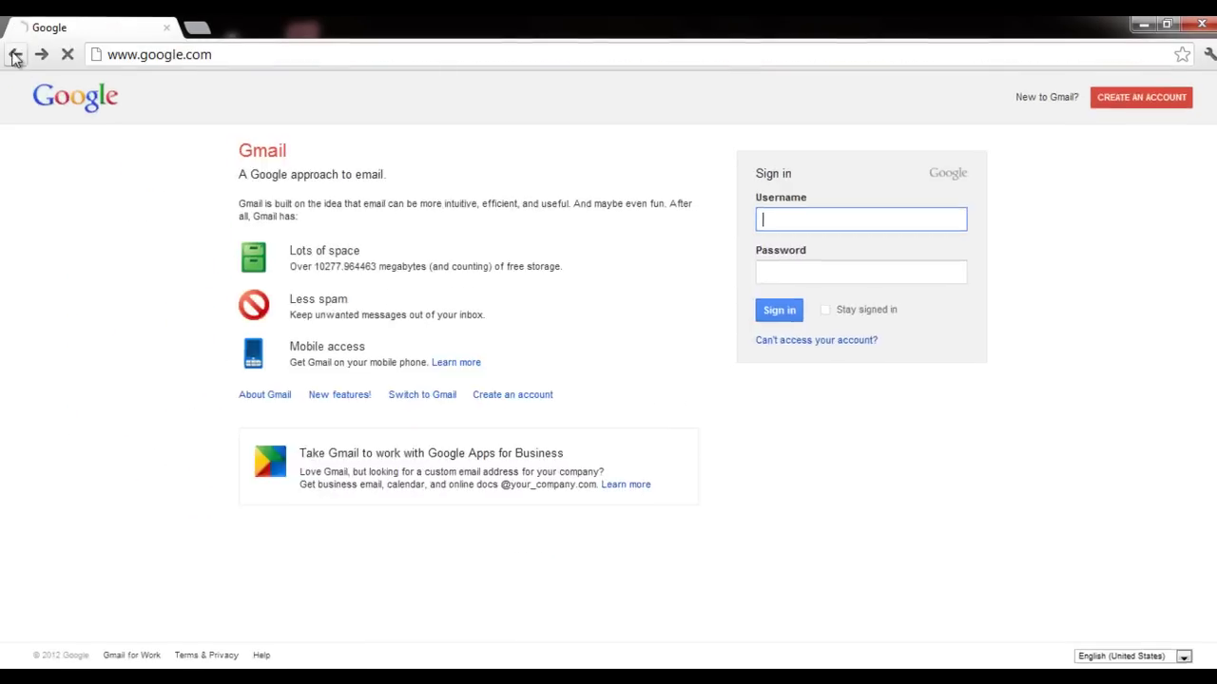
click(16, 51)
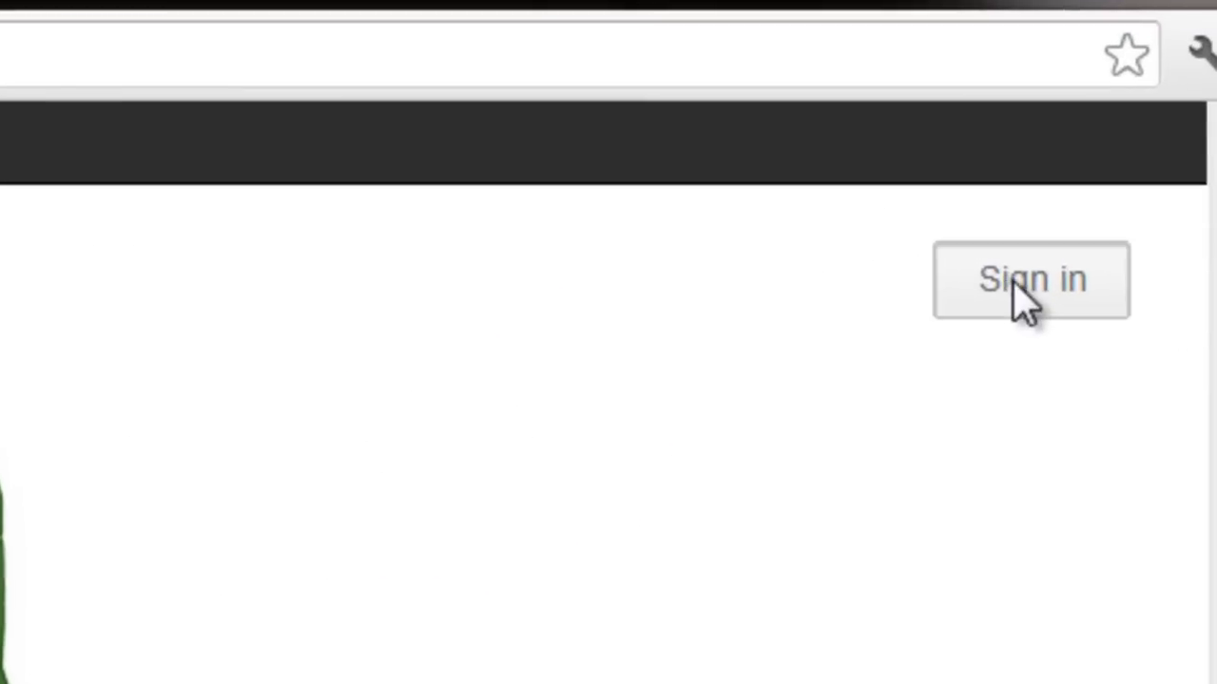
click(1089, 208)
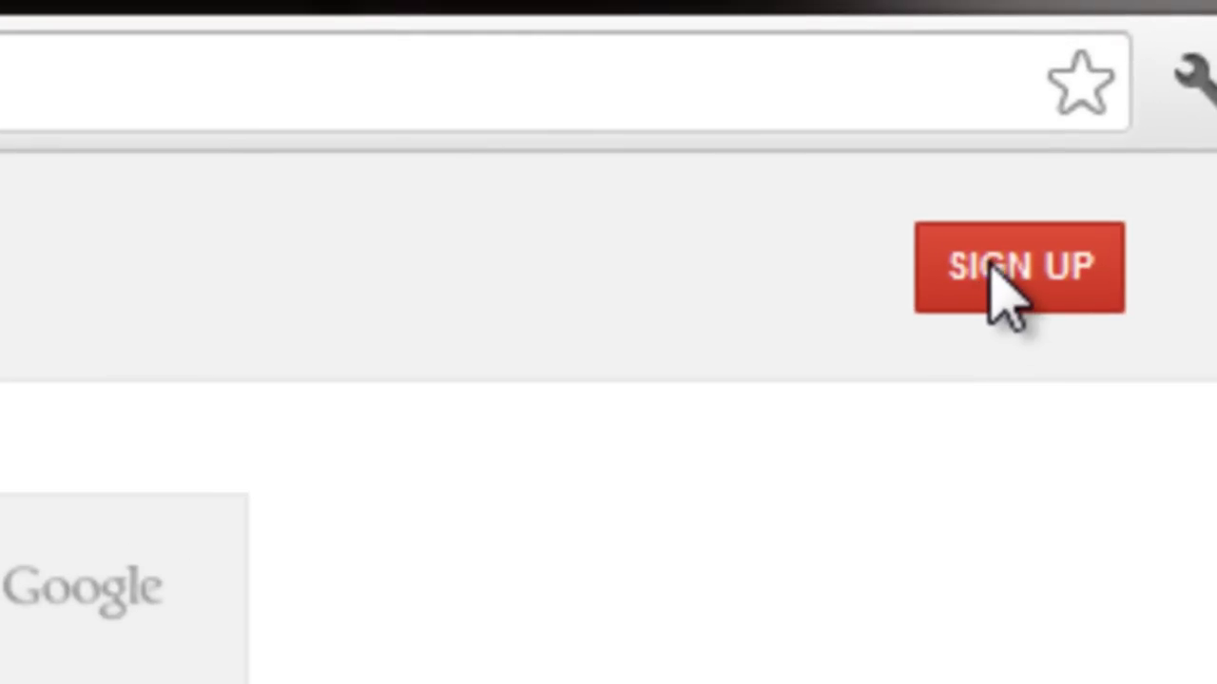
Start a new Google account and enter the user's first and last name.
click(1041, 273)
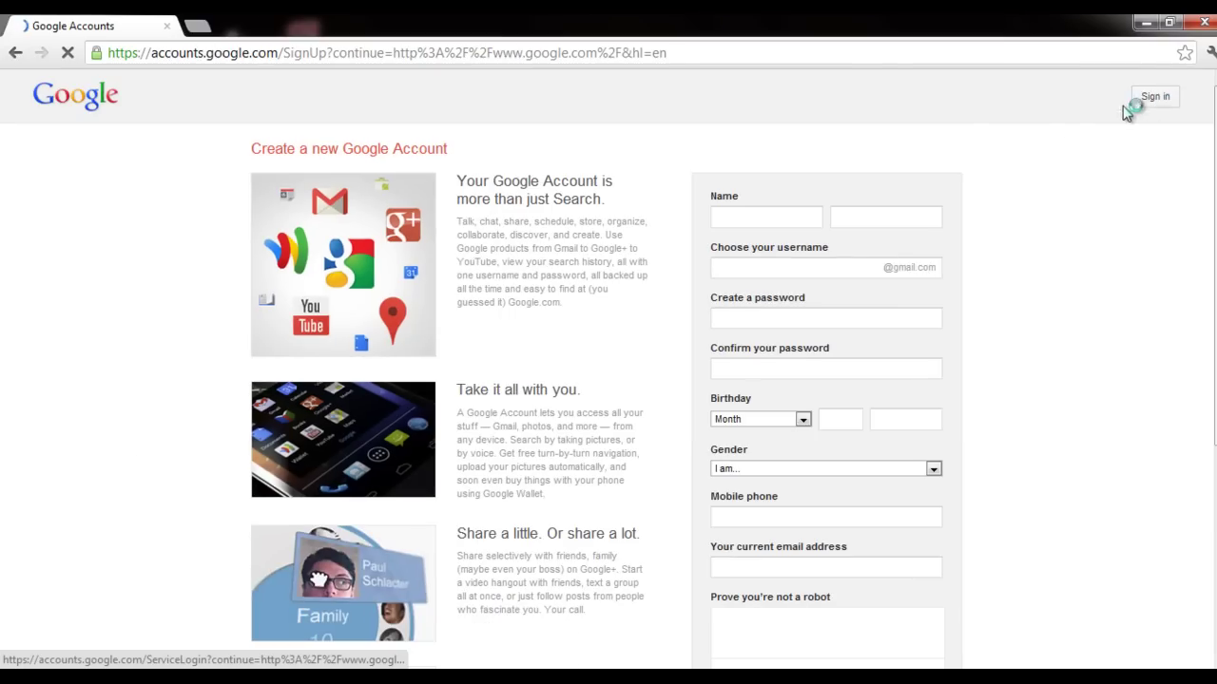
click(749, 216)
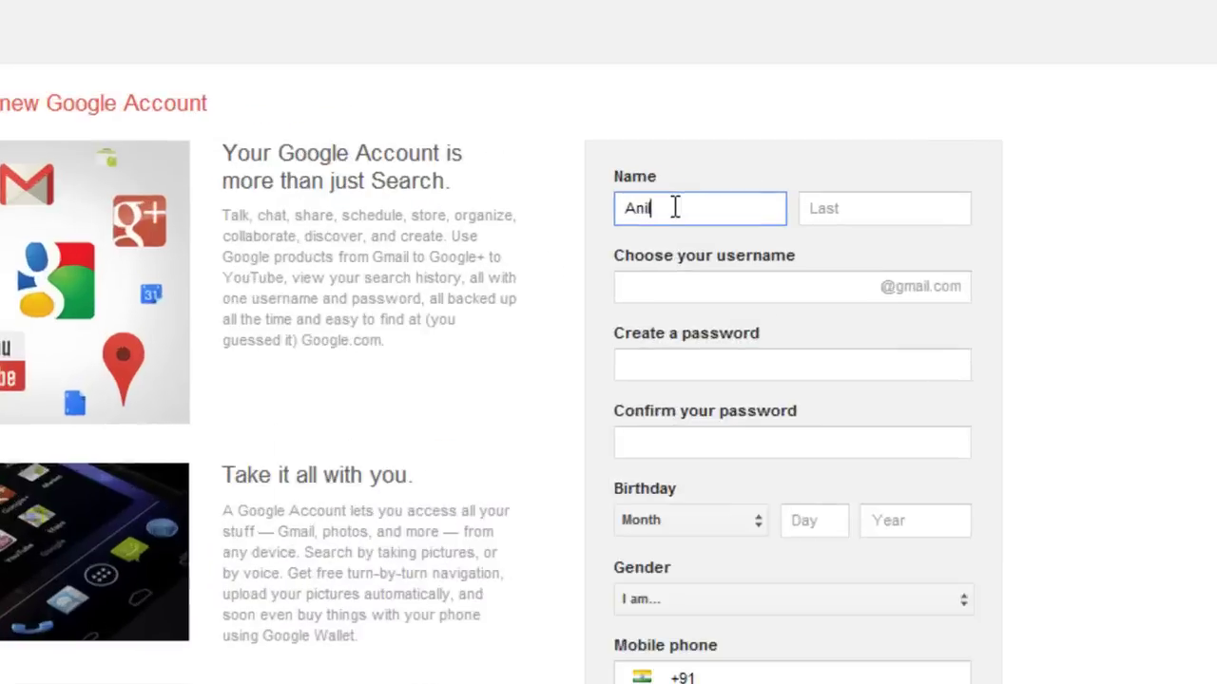
key(Tab)
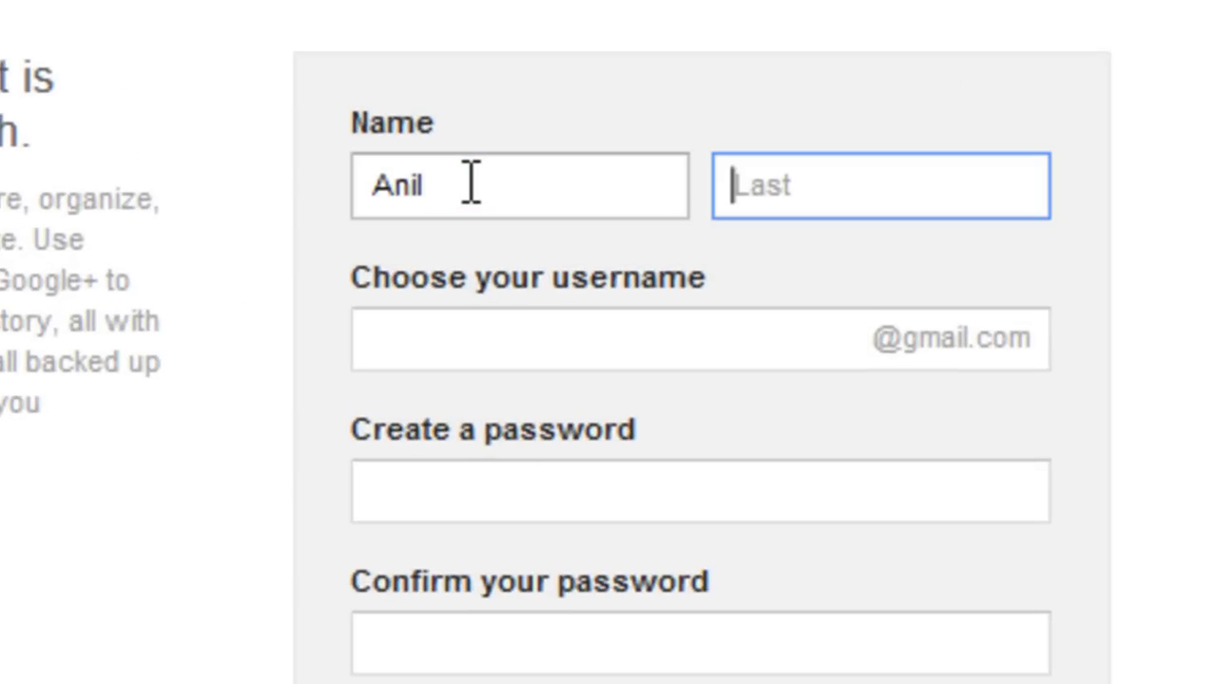
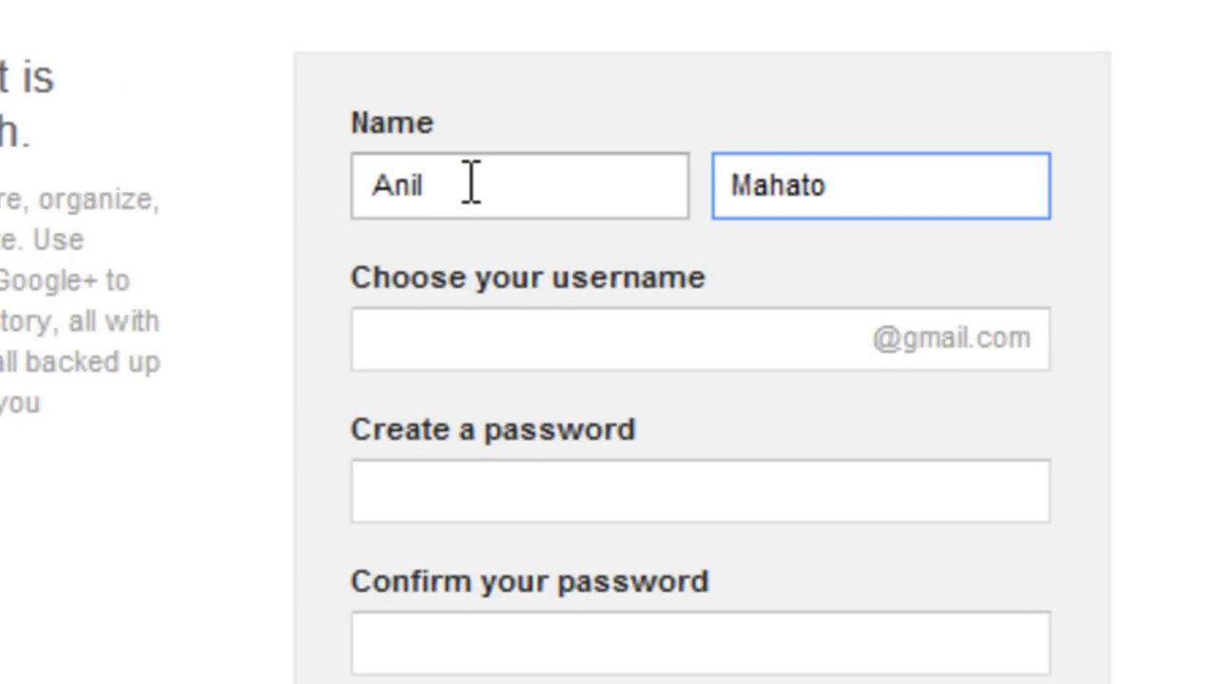
key(Tab)
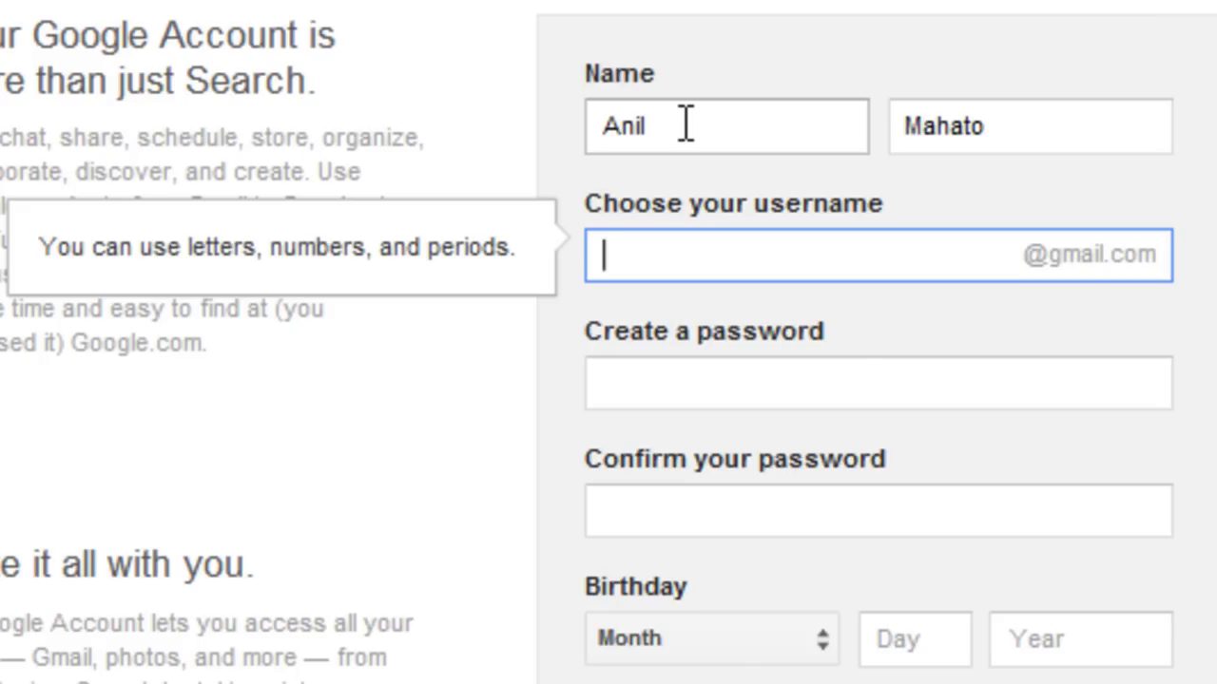
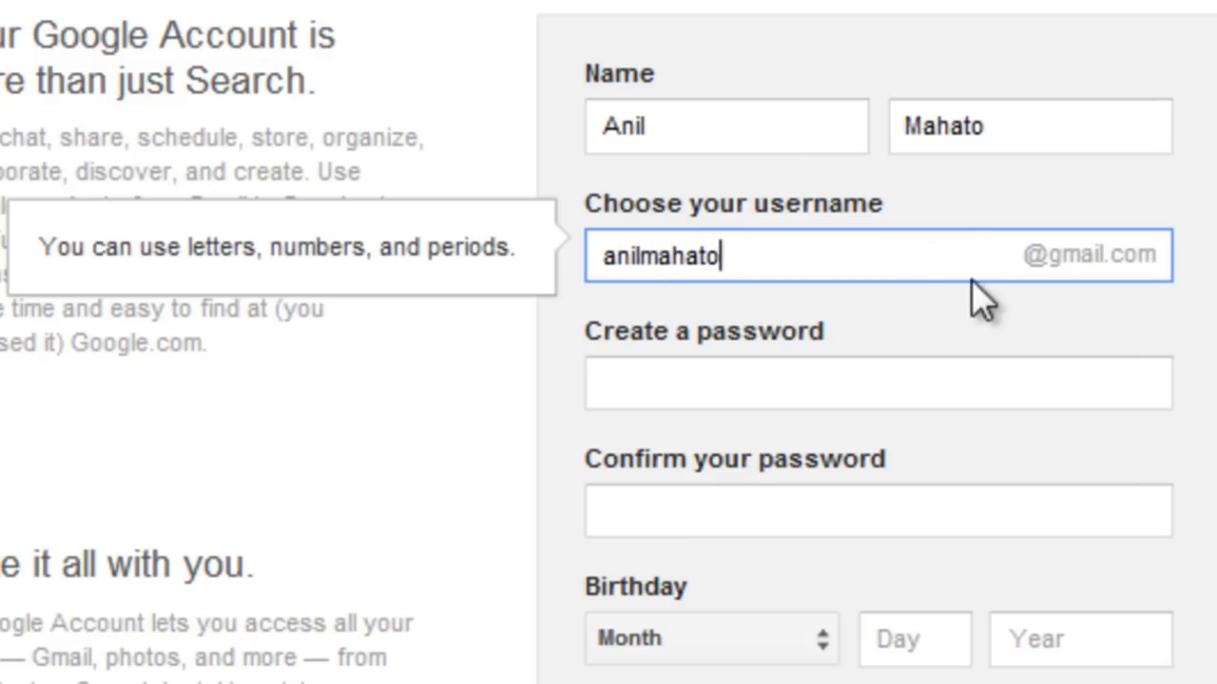
Try a name-based username, then a dotted variant, then pick a suggested available one.
click(1030, 305)
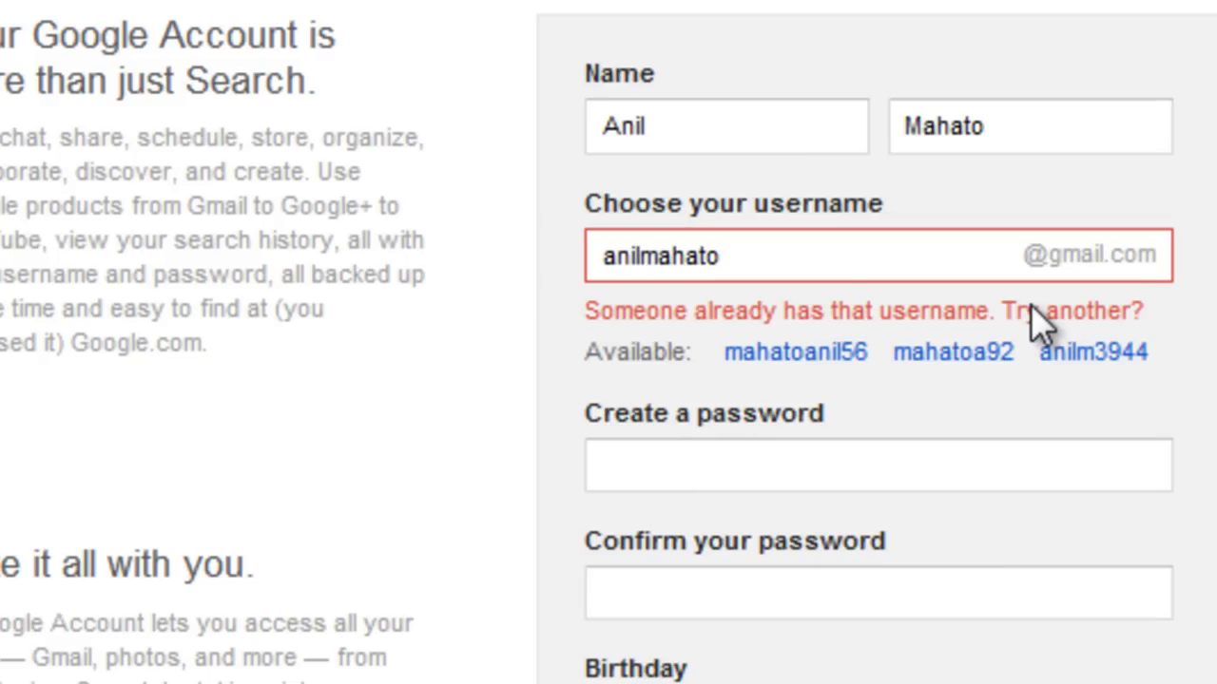
click(899, 252)
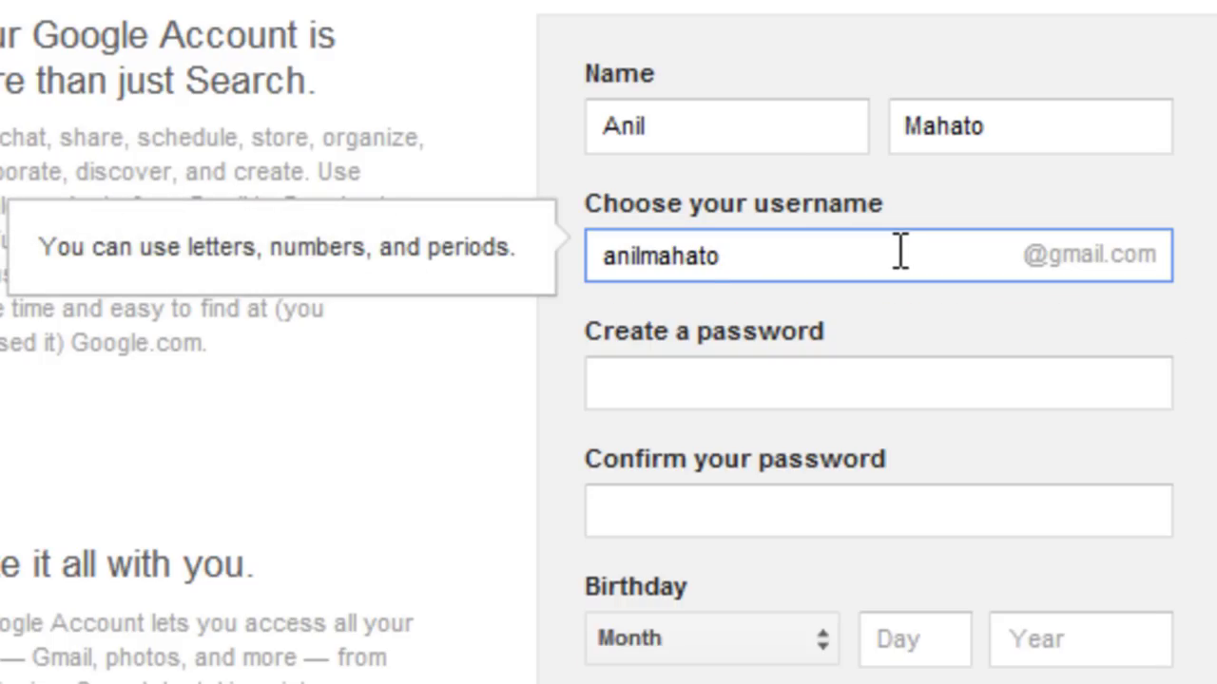
key(Left)
key(Left)
key(Left)
key(Left)
key(Left)
key(Left)
text(.)
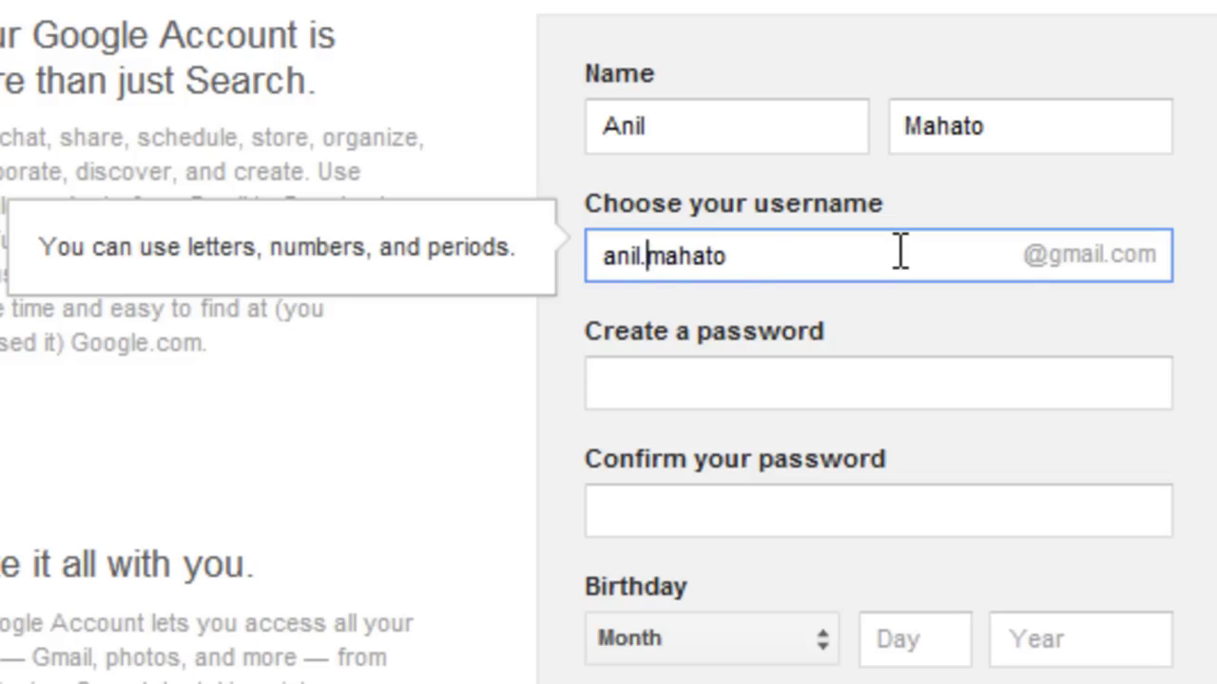
click(1131, 306)
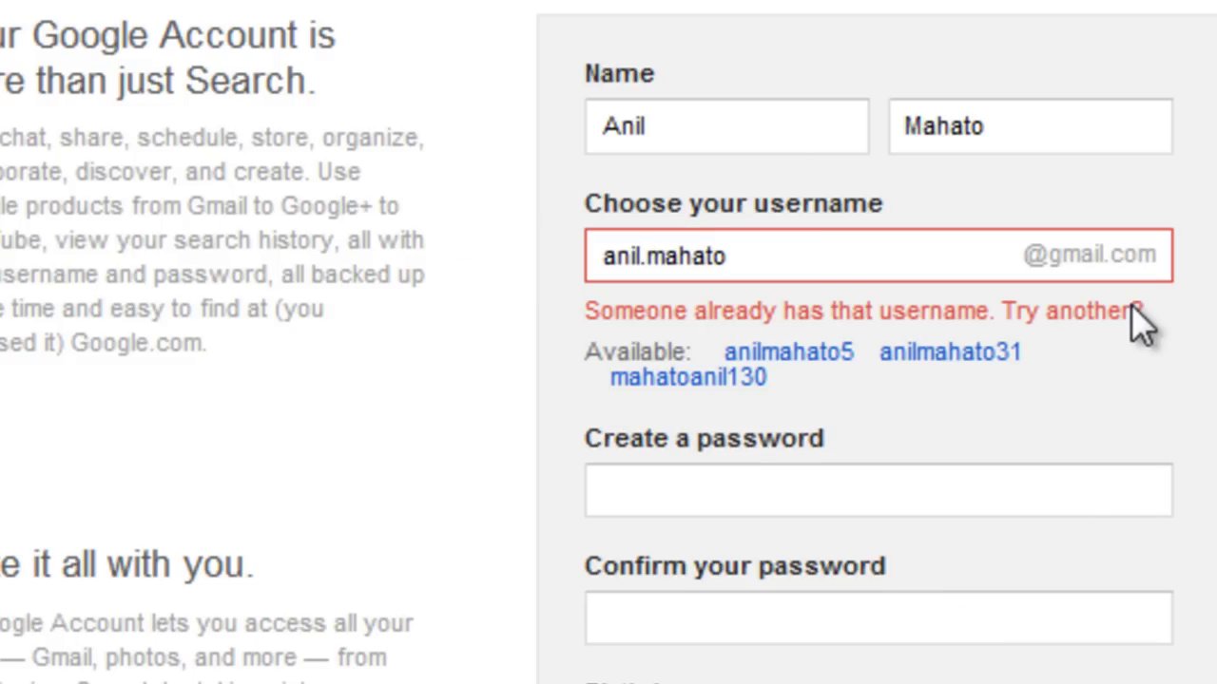
click(1001, 350)
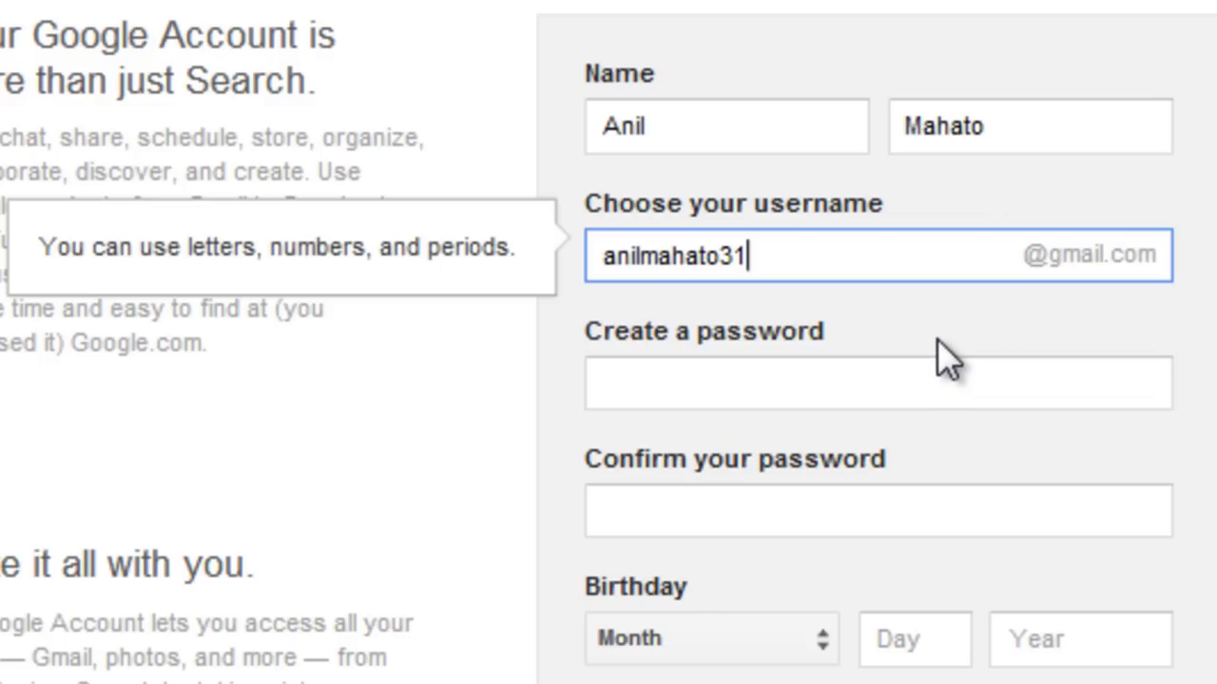
Replace the username with a different blog-based username and let it be checked.
key(ctrl+a)
key(BackSpace)
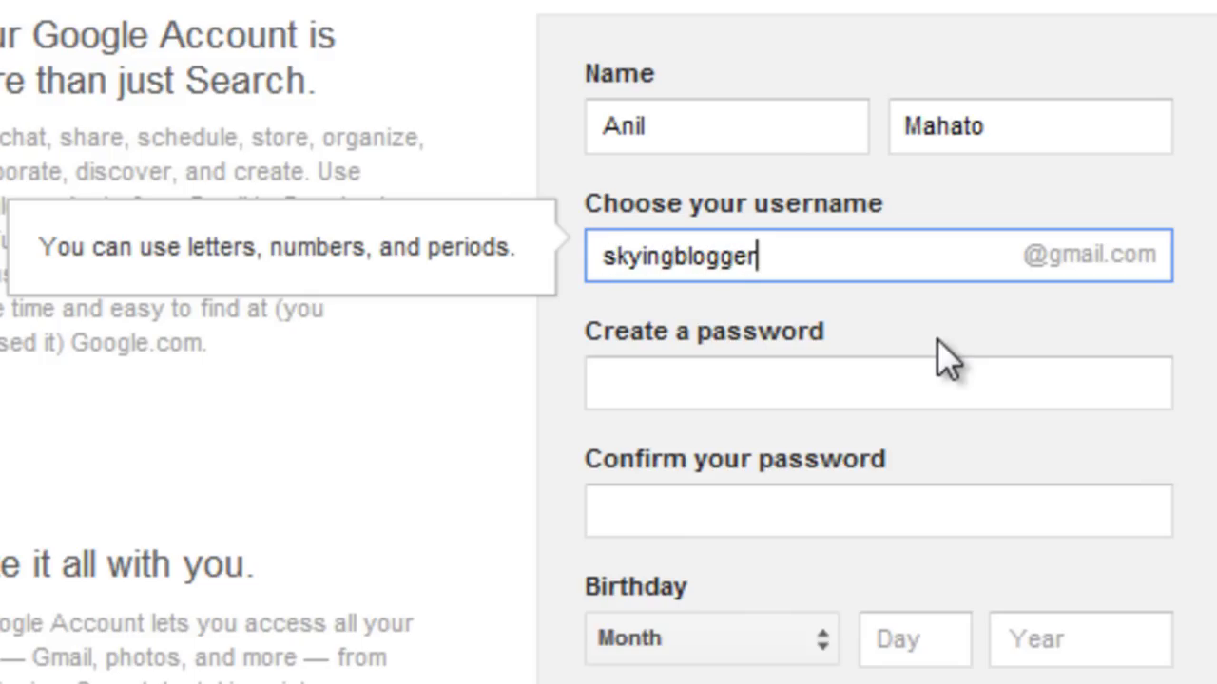
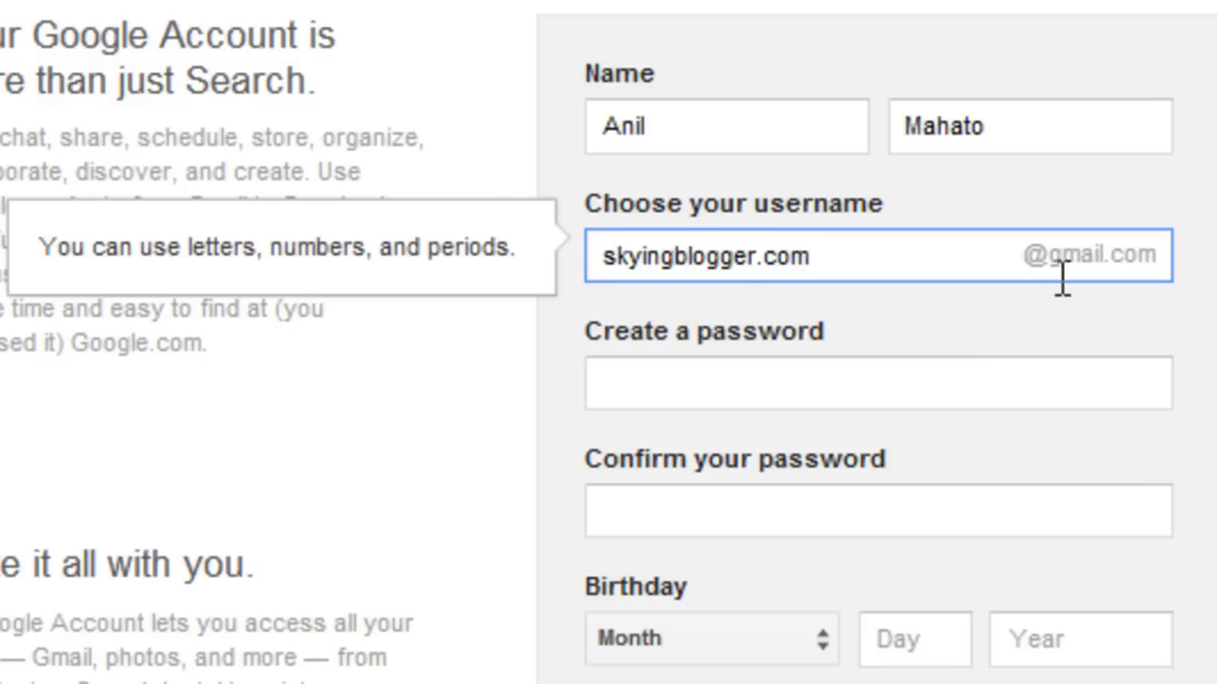
click(1053, 307)
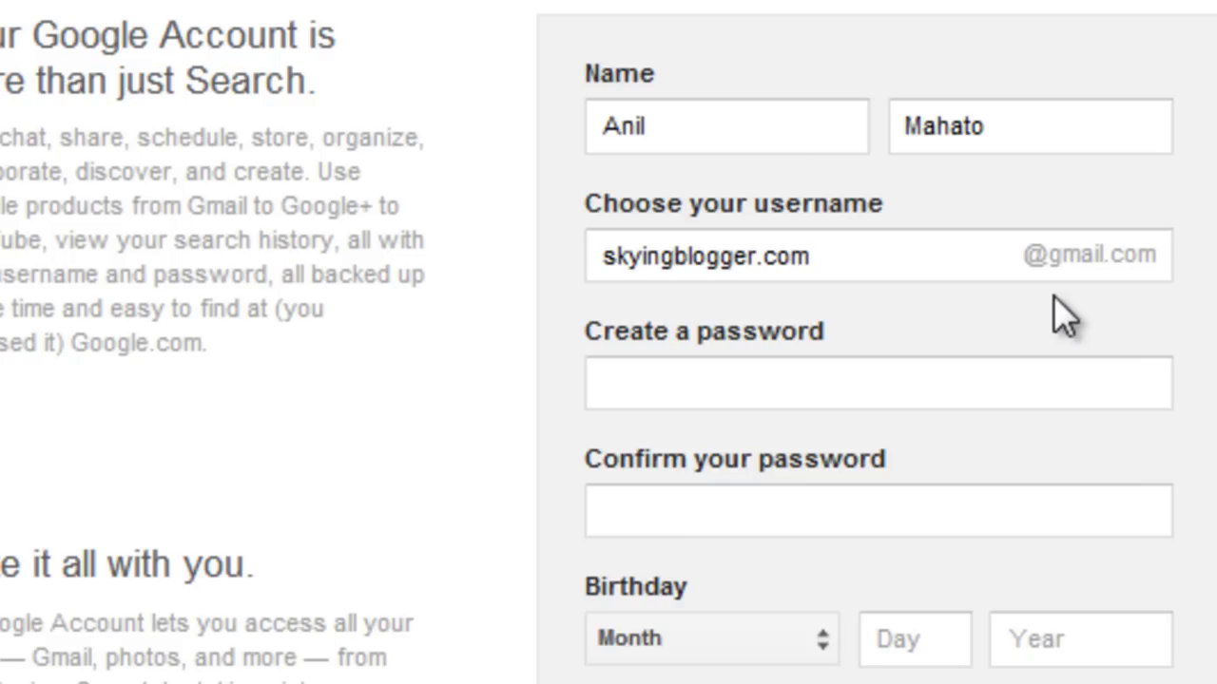
Enter a strong account password, replacing a too-short first attempt.
click(1034, 381)
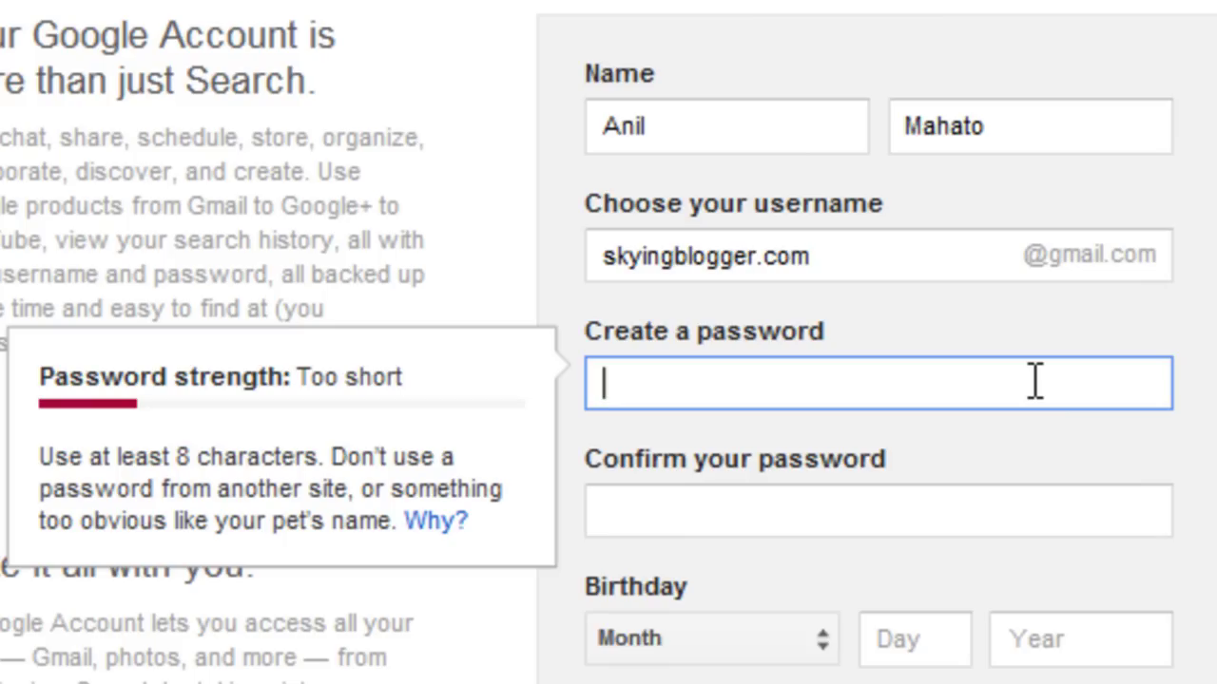
text(••••••)
key(ctrl+a)
key(BackSpace)
text(••••••••••••••)
key(Tab)
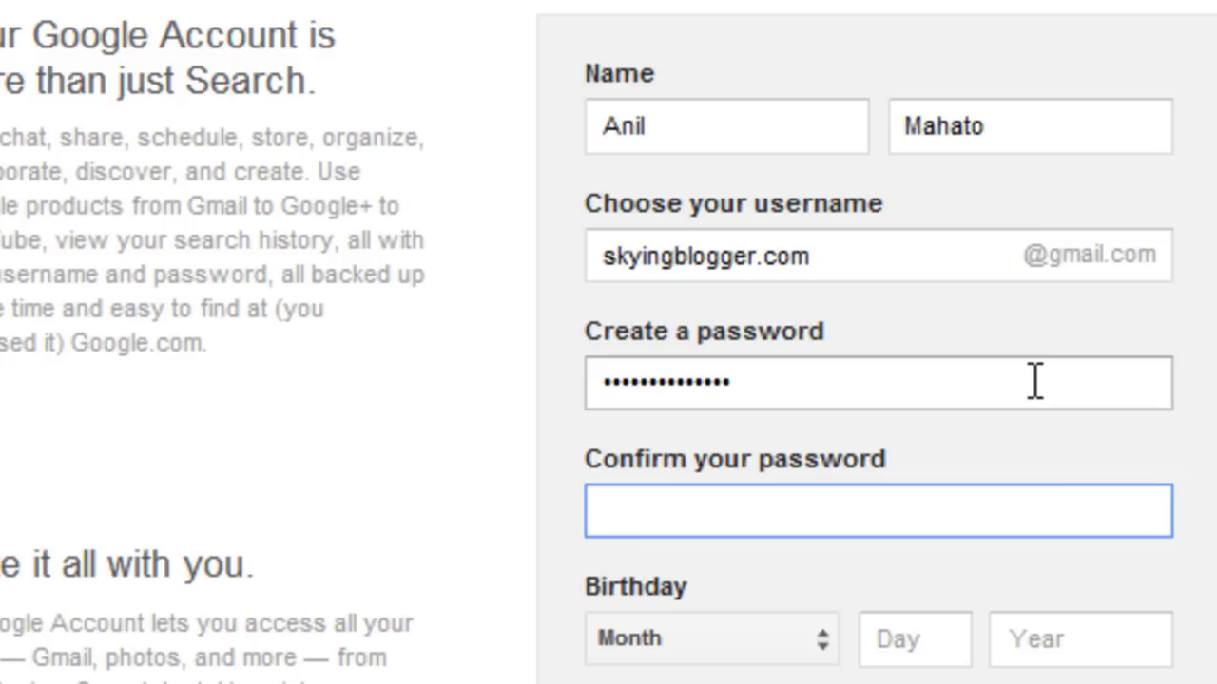
text(••••••••••••••)
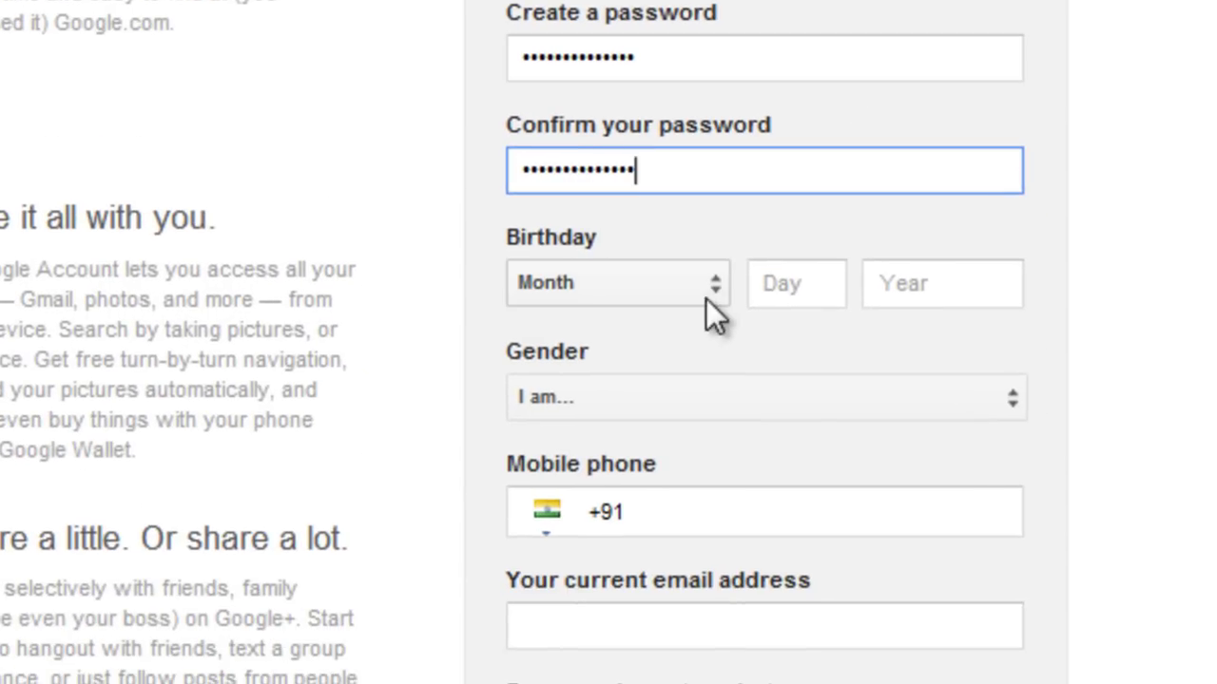
Enter the birthday as February 12, 1990.
click(795, 542)
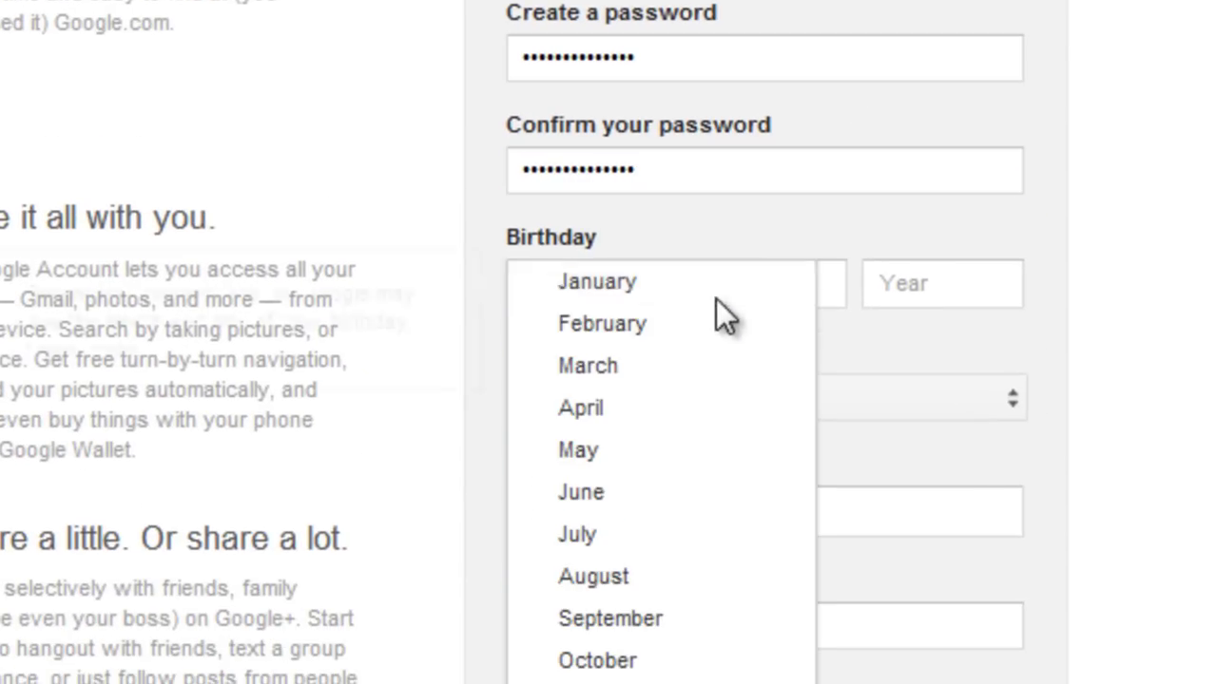
click(671, 330)
click(773, 288)
text(12)
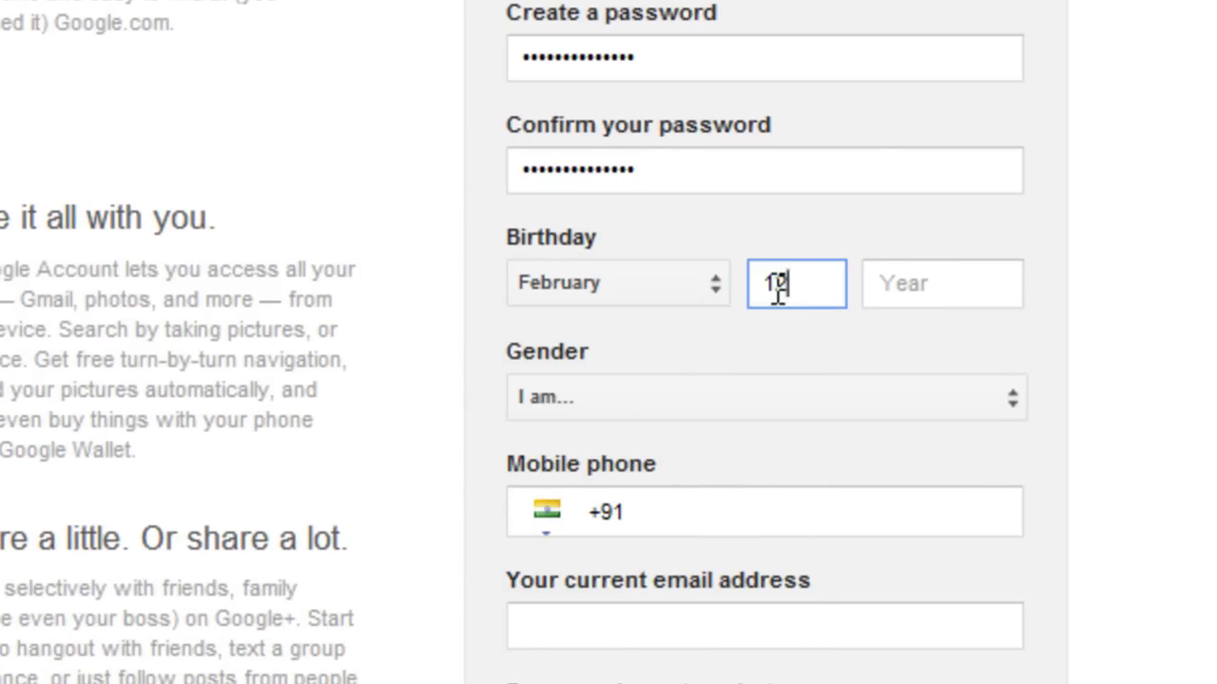
click(891, 289)
text(1990)
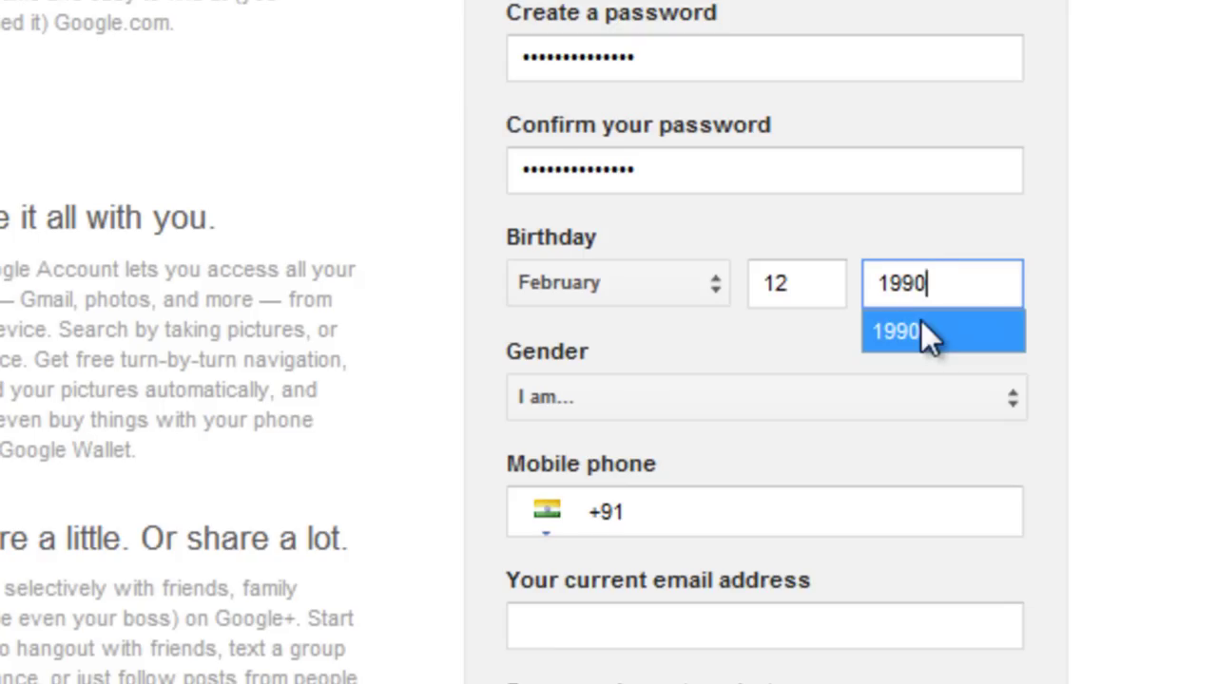
click(921, 328)
Choose Male as the gender.
click(932, 395)
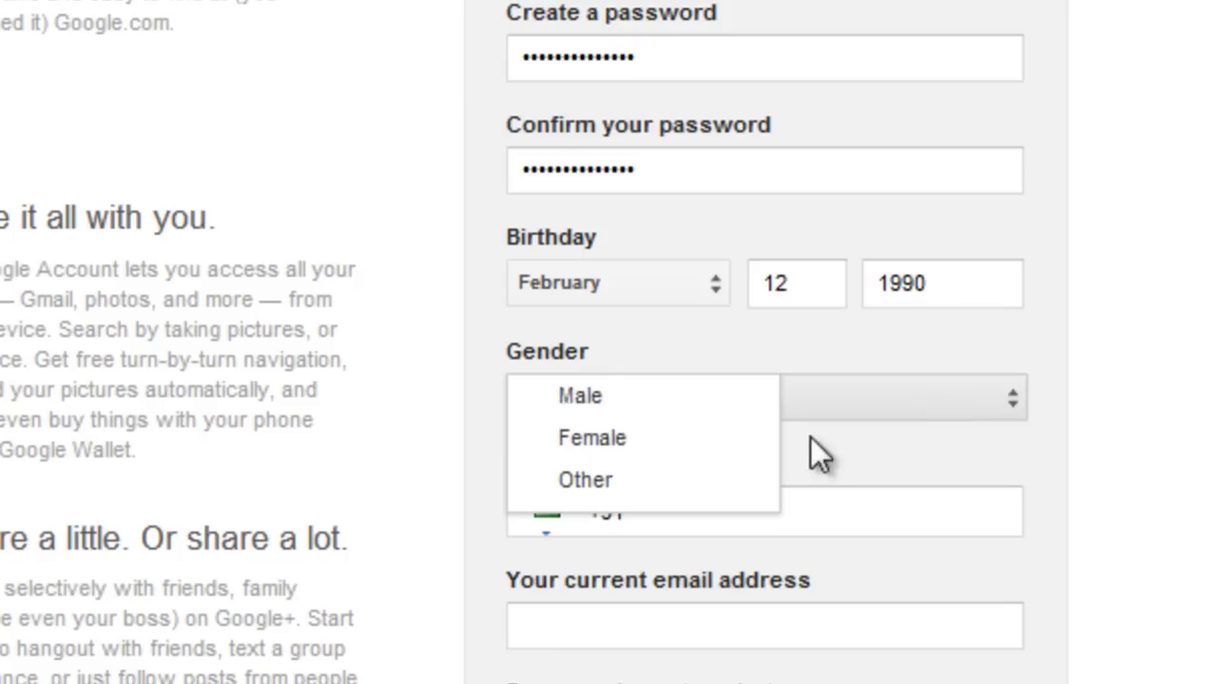
click(688, 398)
click(711, 518)
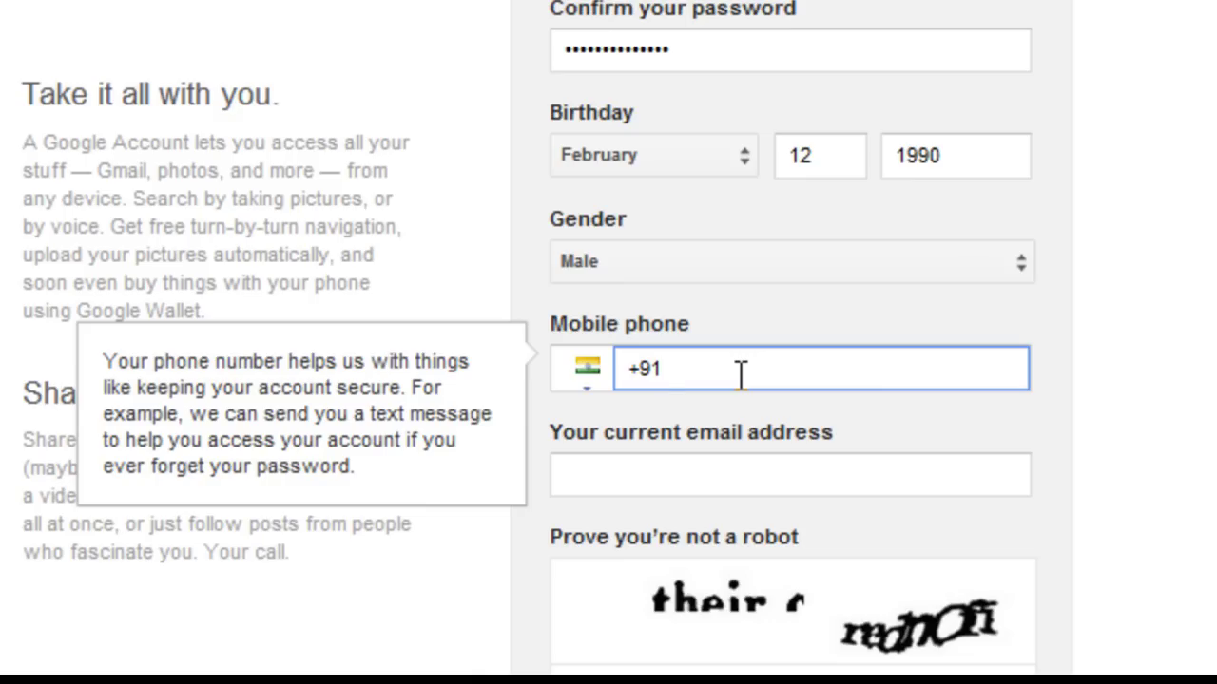
Fill in the mobile phone number from the autocomplete suggestion.
text(9899)
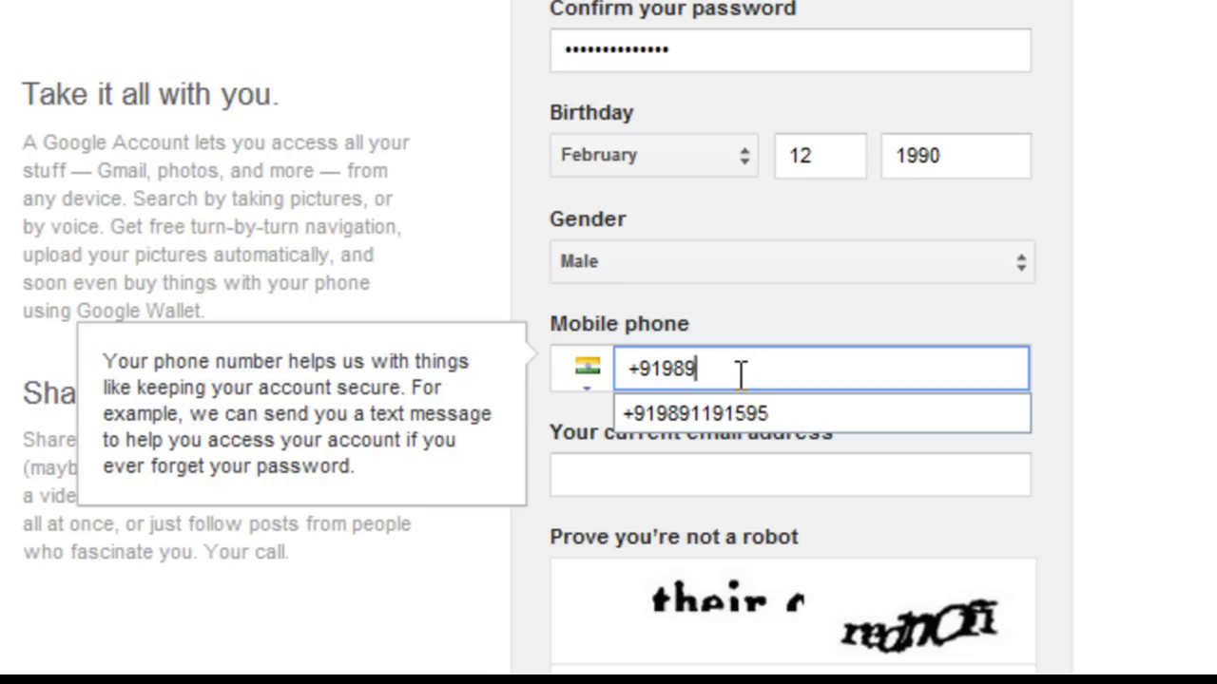
key(BackSpace)
key(BackSpace)
key(Down)
key(Return)
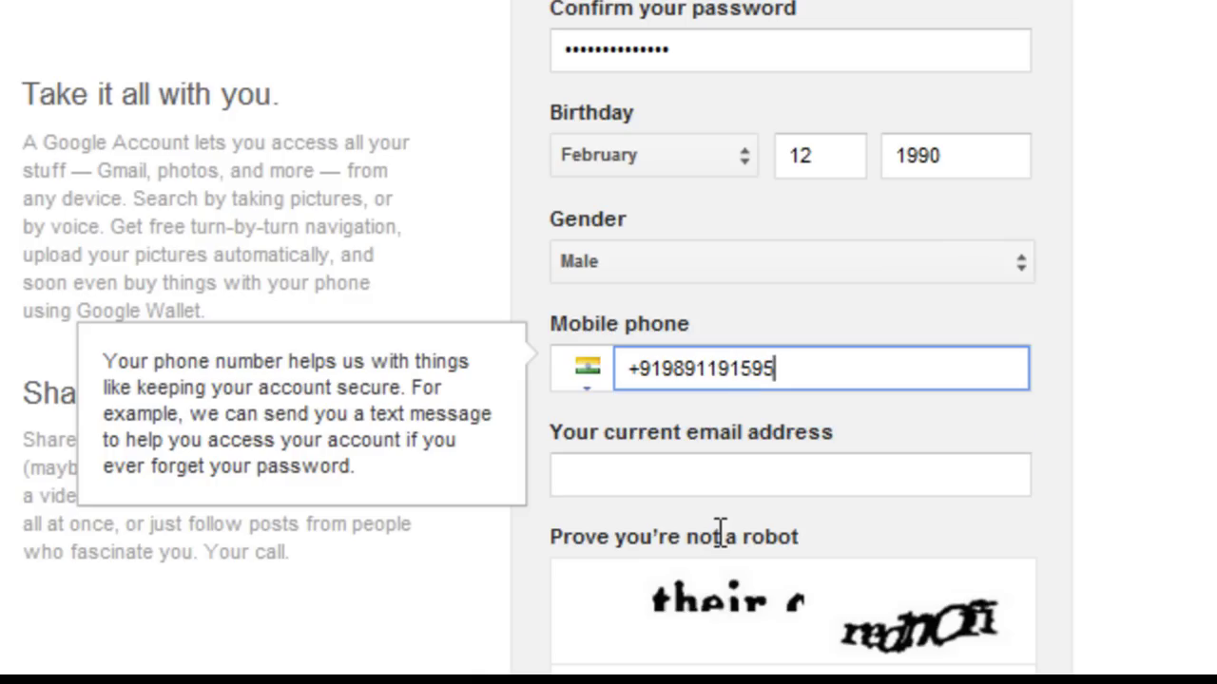
Enter the user's current e-mail address, accepting the autocomplete suggestion.
click(715, 473)
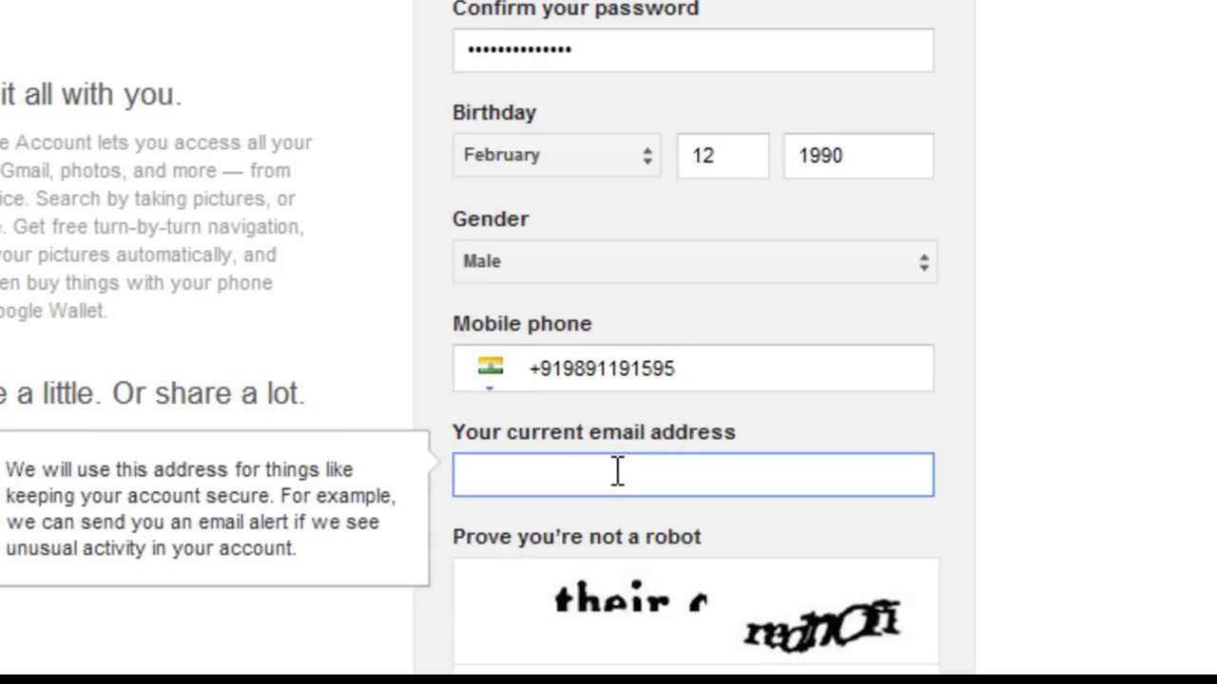
key(Down)
key(Return)
key(Tab)
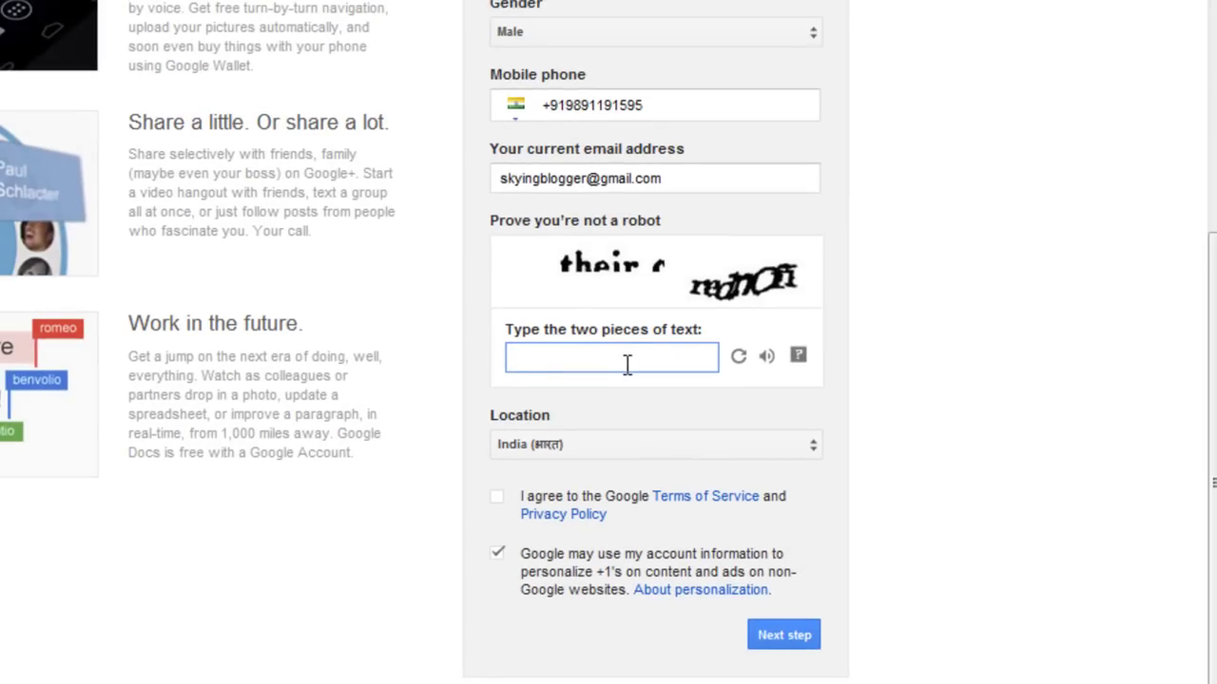
Type the captcha answer, accept the Terms of Service, and submit the form.
text(their RdnOFi)
click(496, 496)
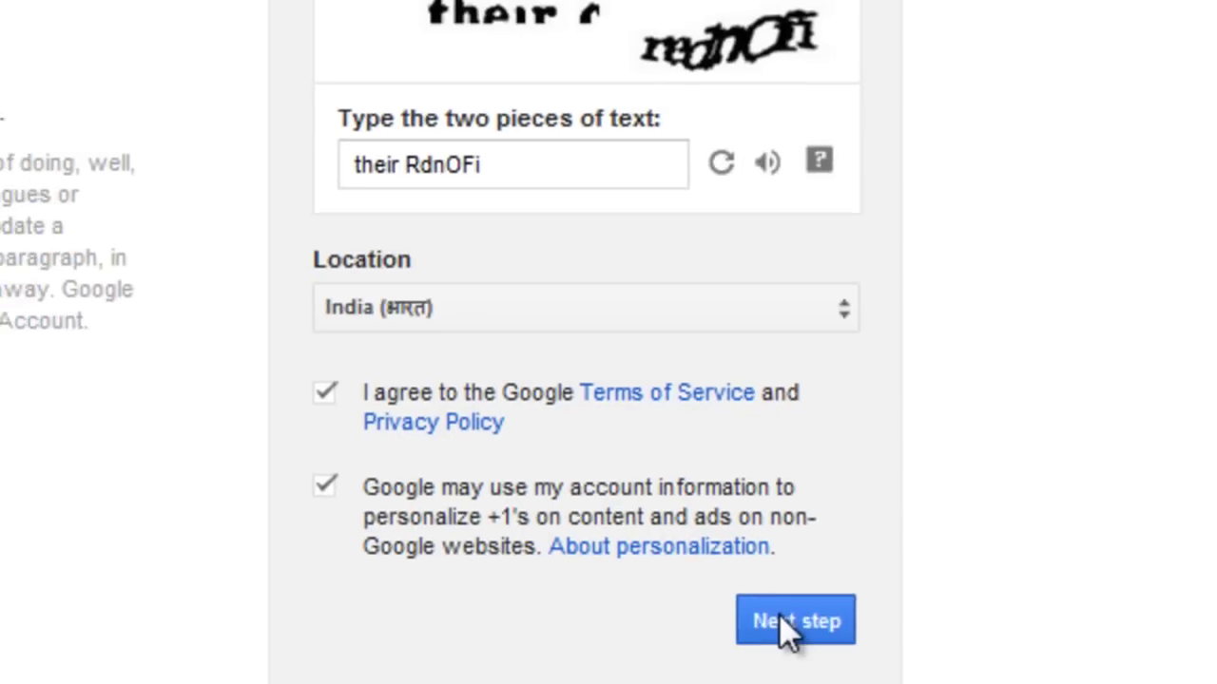
click(778, 618)
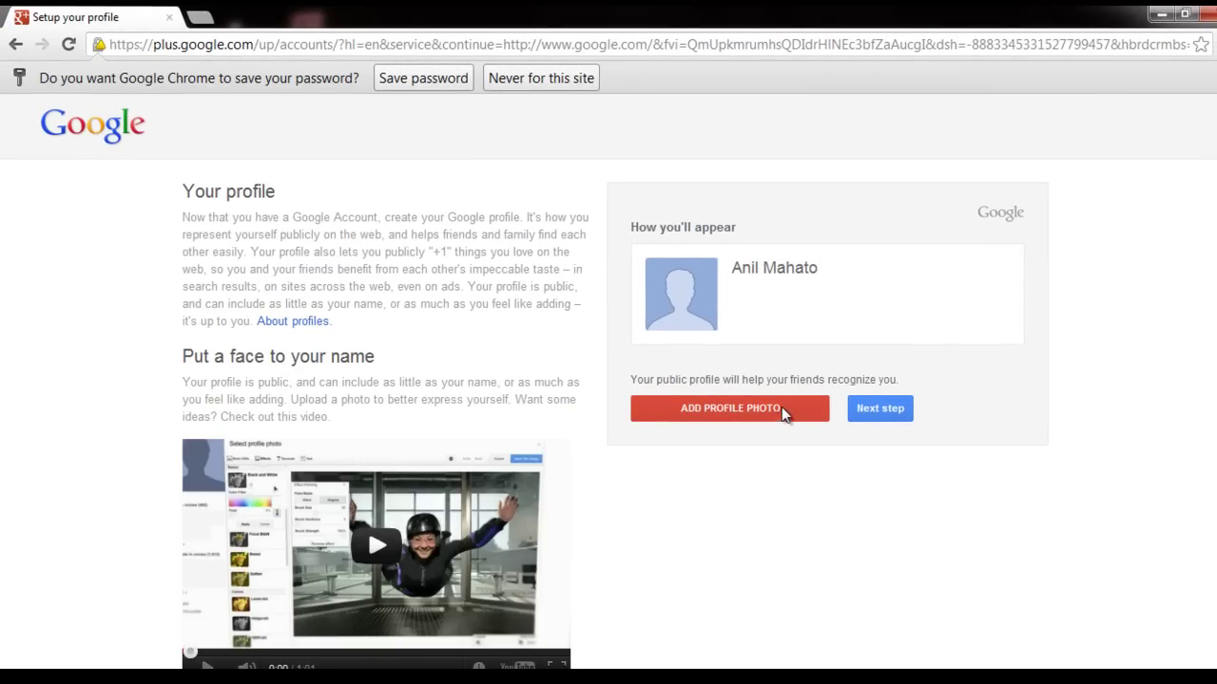
Skip the profile photo and proceed with Next step.
click(874, 417)
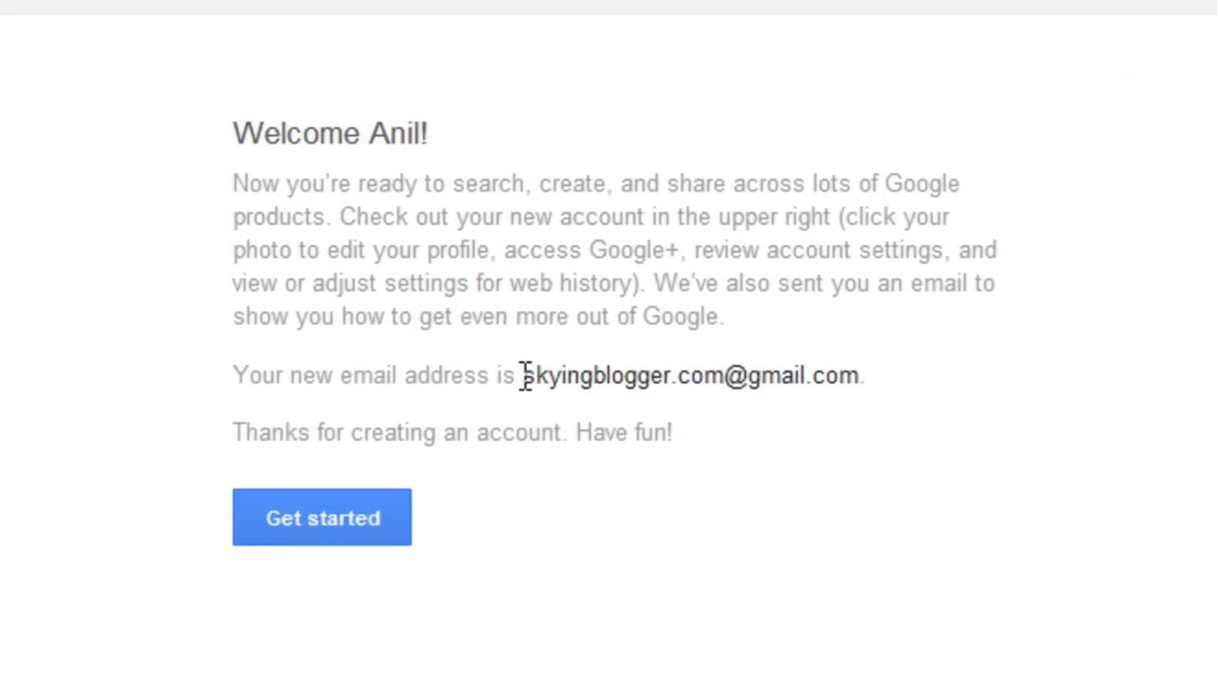
Highlight the new Gmail address on the welcome page, then choose Get started.
drag(524, 373, 963, 361)
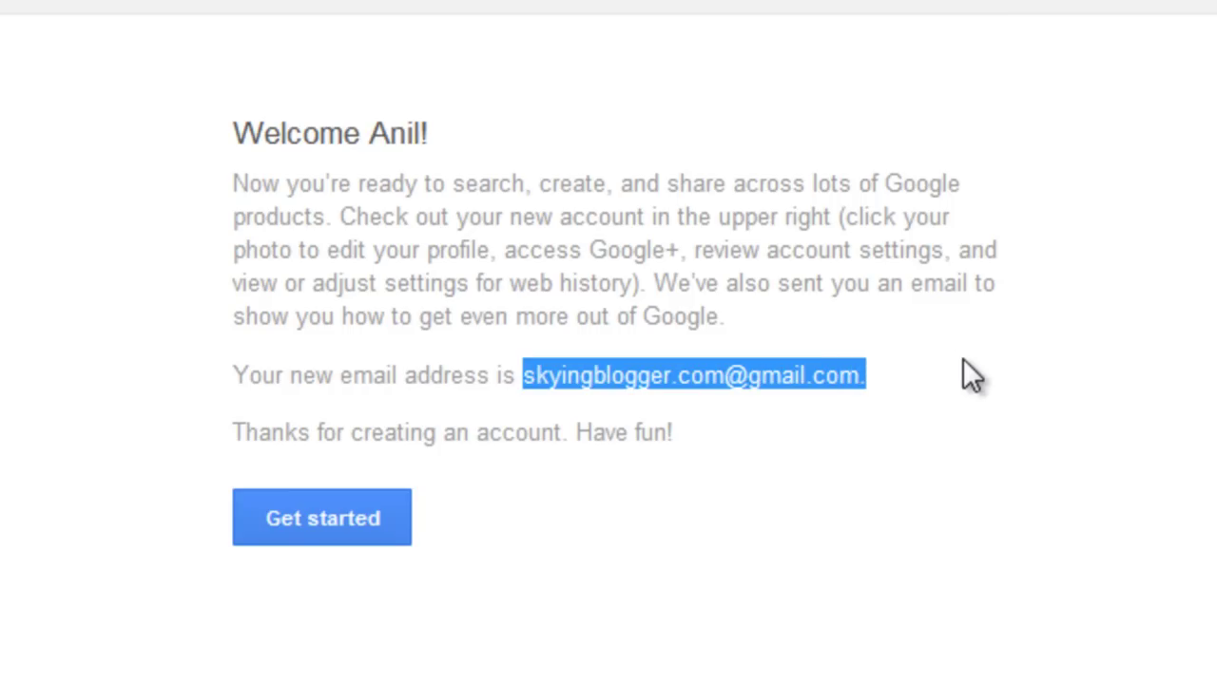
click(963, 360)
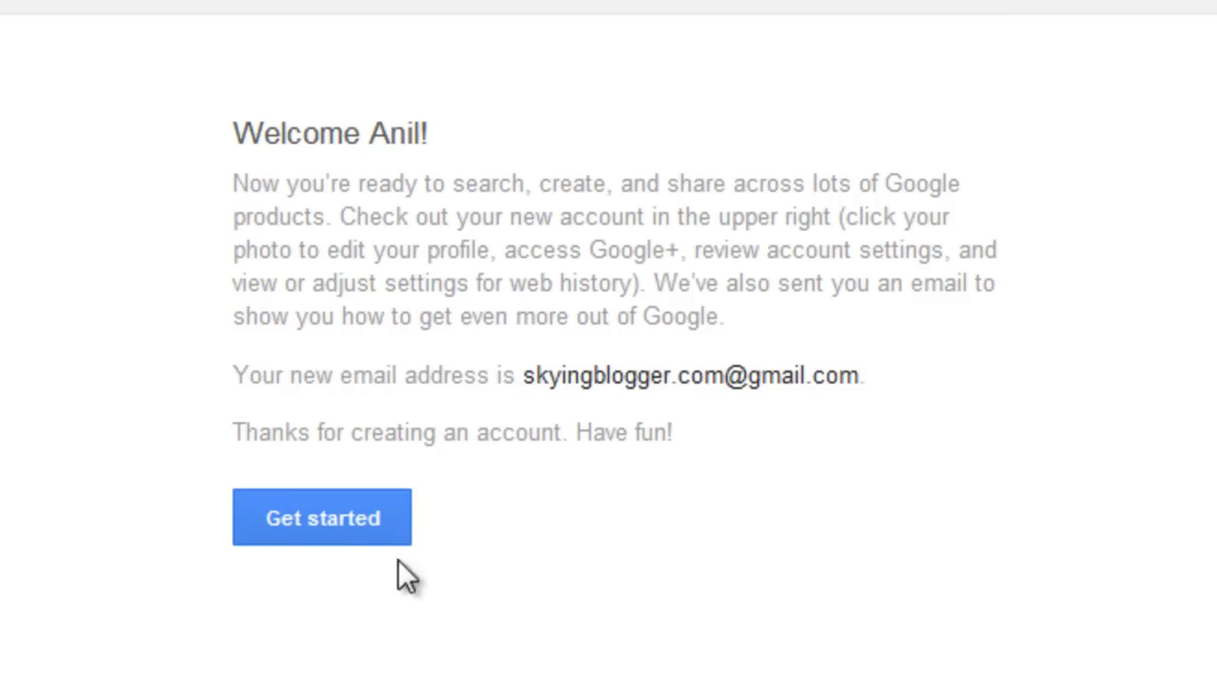
click(338, 534)
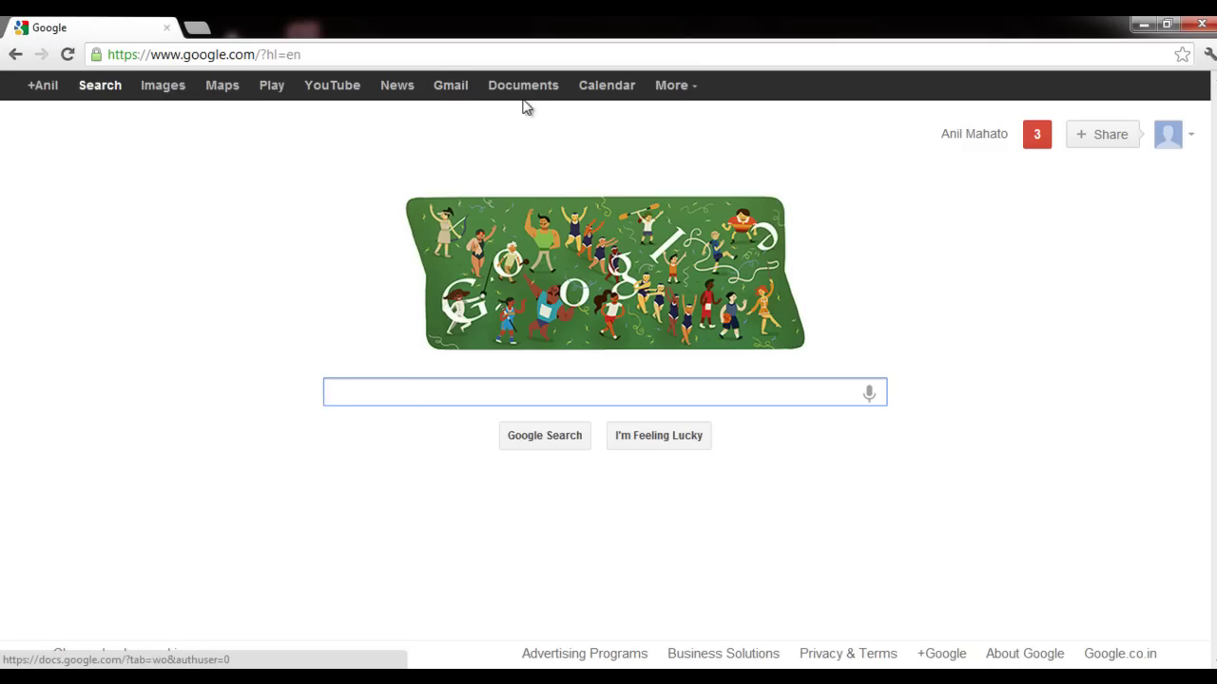
Open Gmail from the Google bar to load the new account's inbox.
click(450, 87)
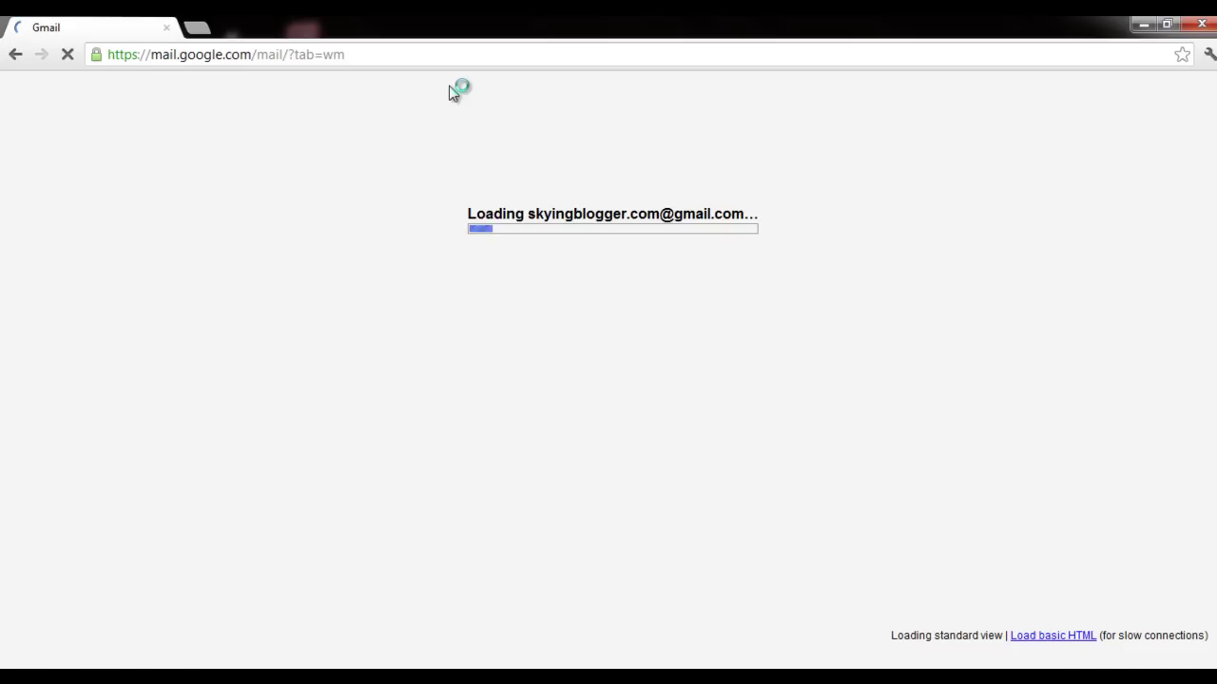